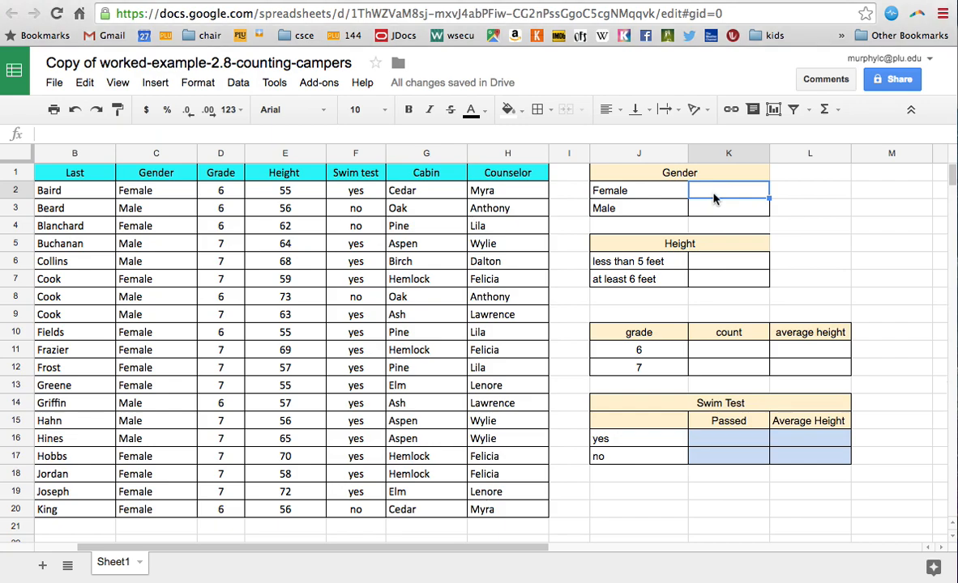
- Enter =countif($C$2:$C$20,"Female") in K2 to count the female campers, using an absolute range over the Gender column
text(=co)
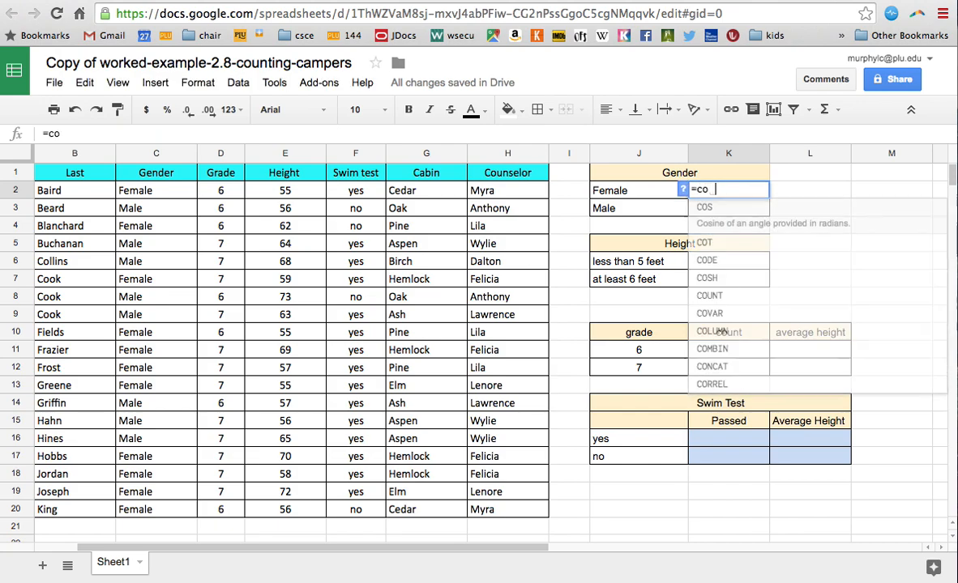
text(untif()
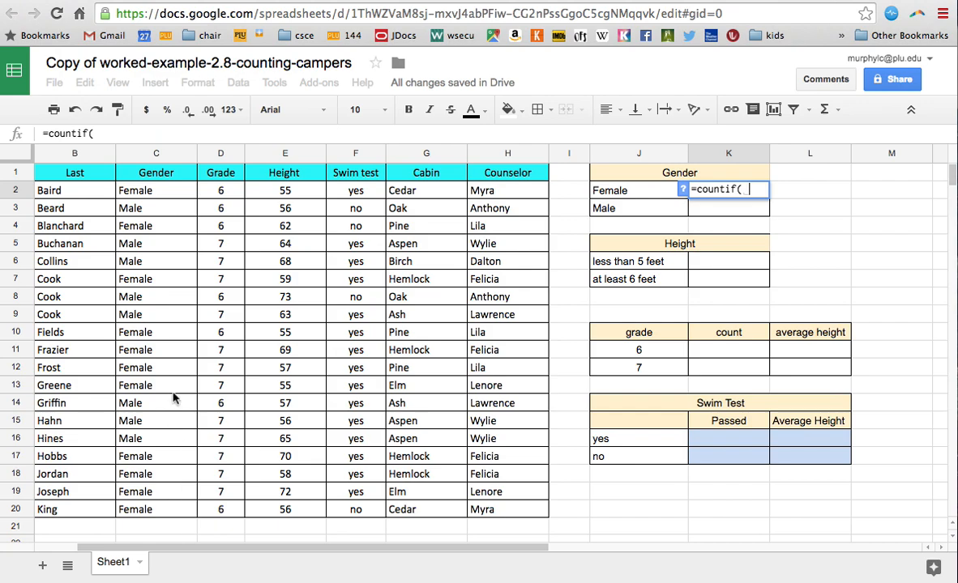
drag(148, 191, 143, 509)
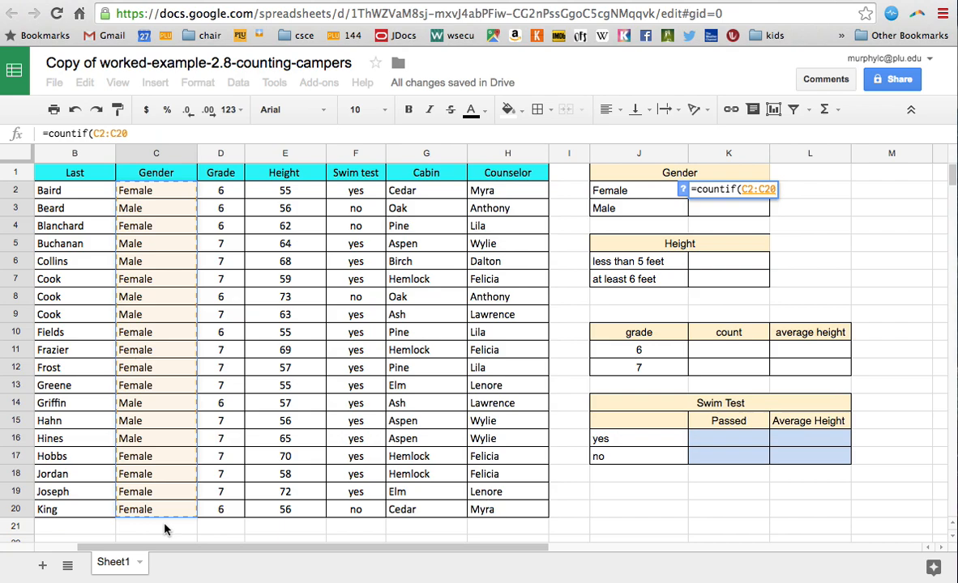
key(F4)
text(, ")
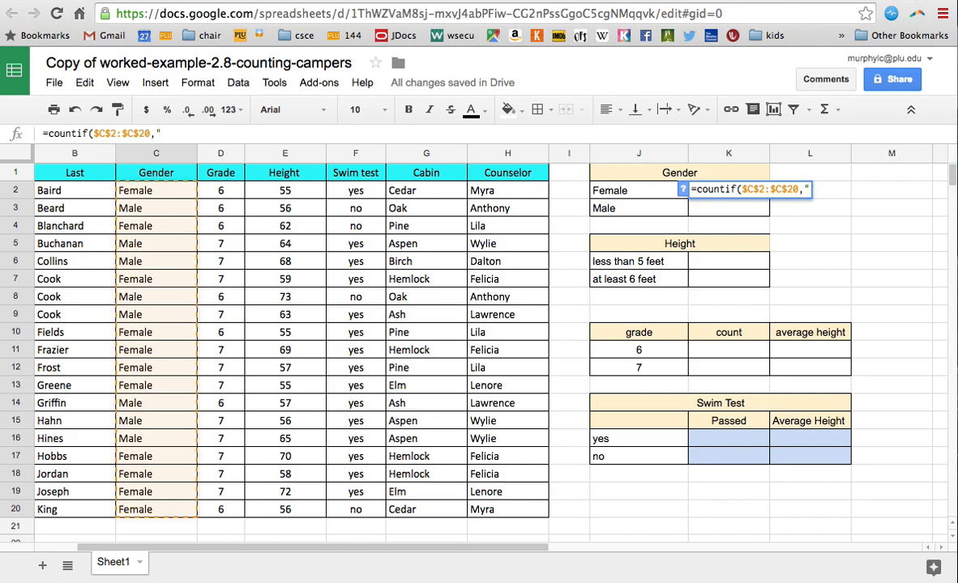
text(Female"))
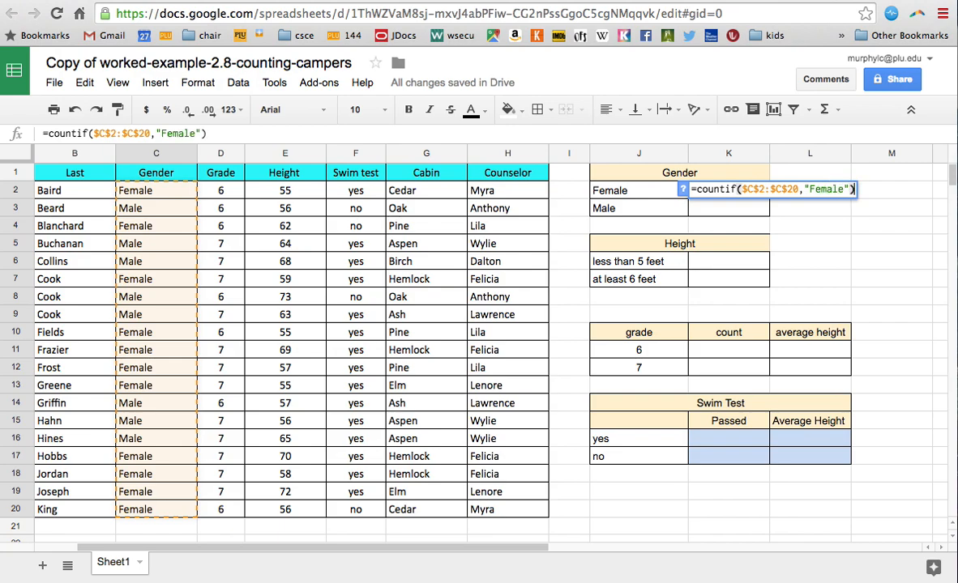
key(Return)
key(Up)
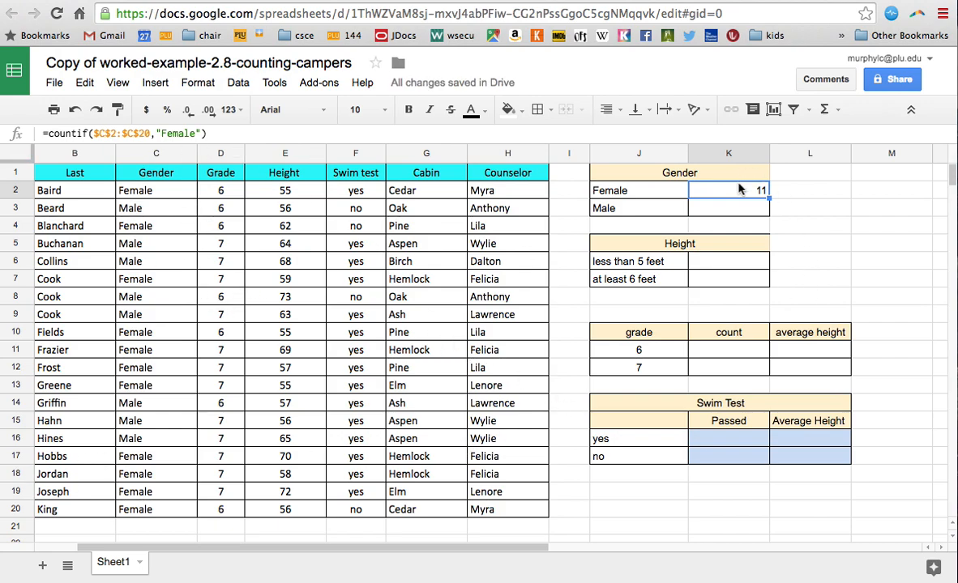
- Replace the "Female" criterion in the K2 formula with a reference to cell J2
click(596, 185)
click(716, 197)
double_click(741, 190)
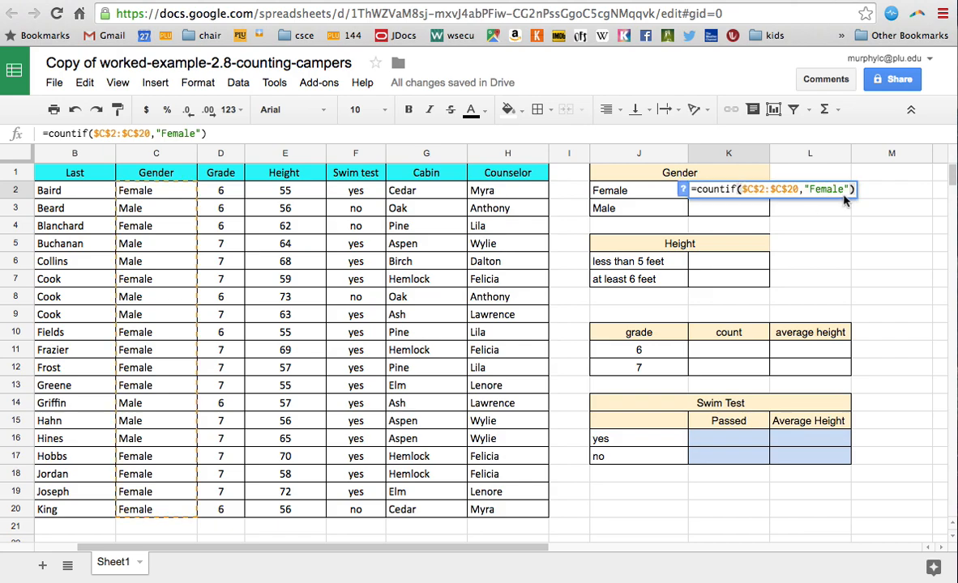
key(BackSpace)
key(BackSpace)
key(BackSpace)
key(BackSpace)
key(BackSpace)
key(BackSpace)
key(BackSpace)
key(BackSpace)
key(BackSpace)
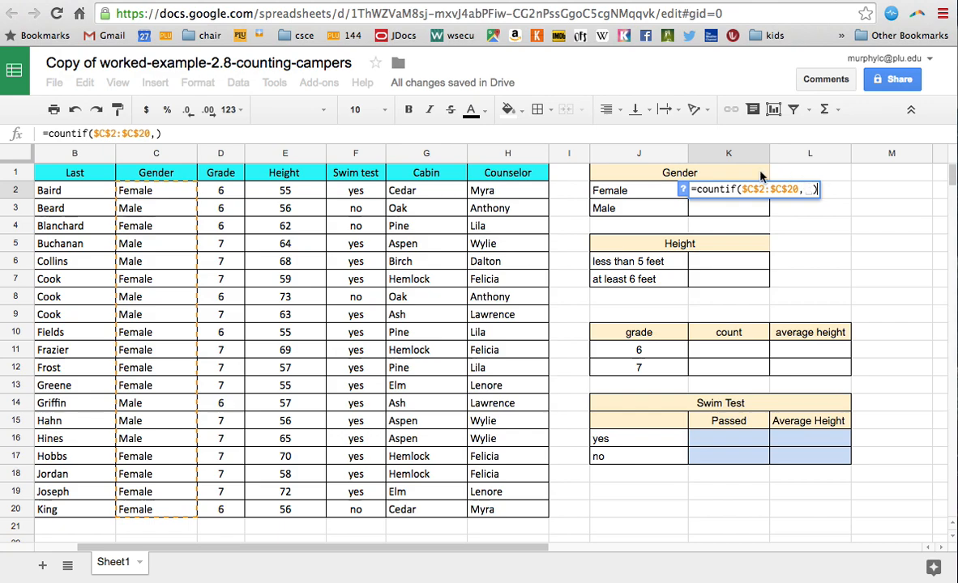
click(648, 188)
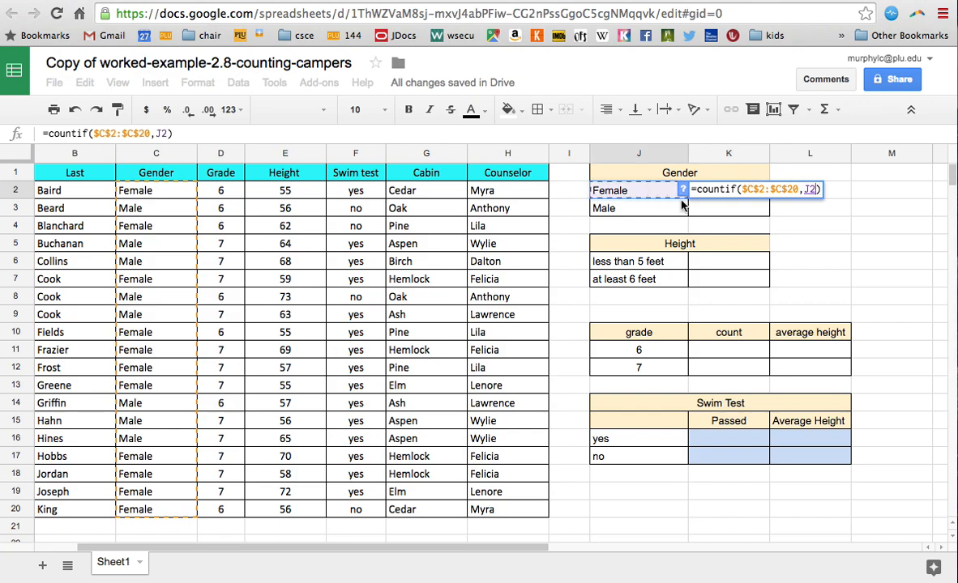
key(Return)
- Fill the gender count formula from K2 down to K3 for the Male row
click(701, 183)
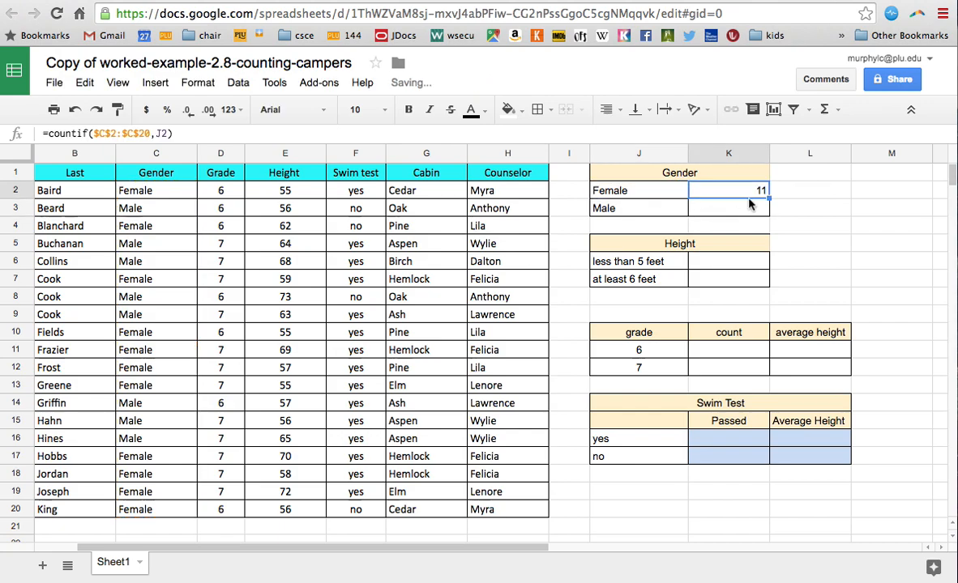
drag(768, 199, 709, 213)
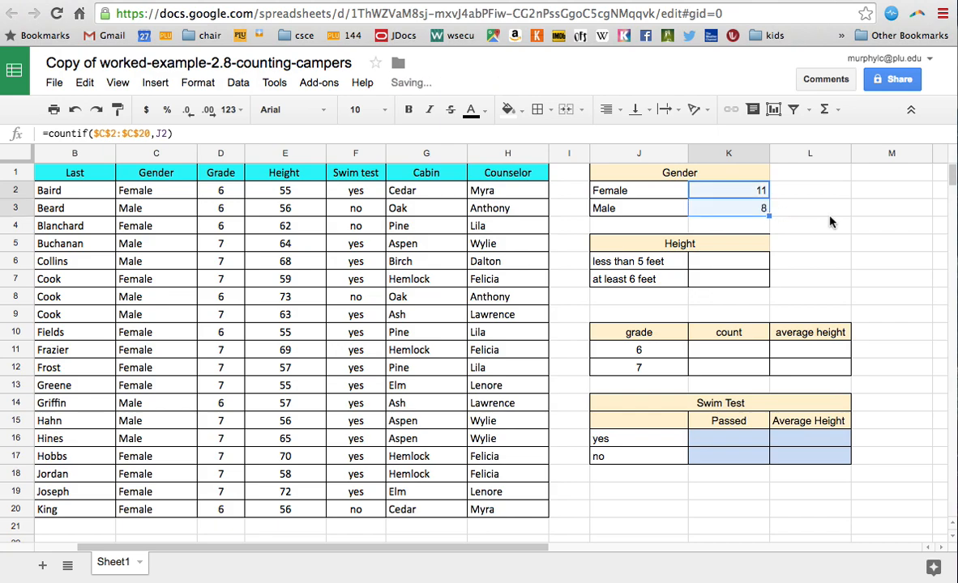
click(827, 231)
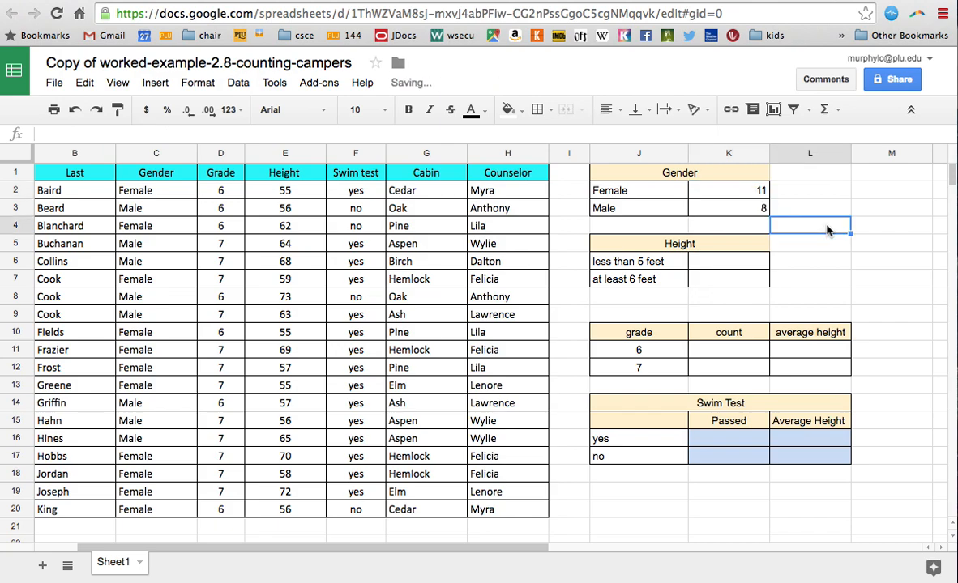
- Enter =countif($E$2:$E$20,"<60") in K6 to count the campers less than 5 feet tall
click(718, 261)
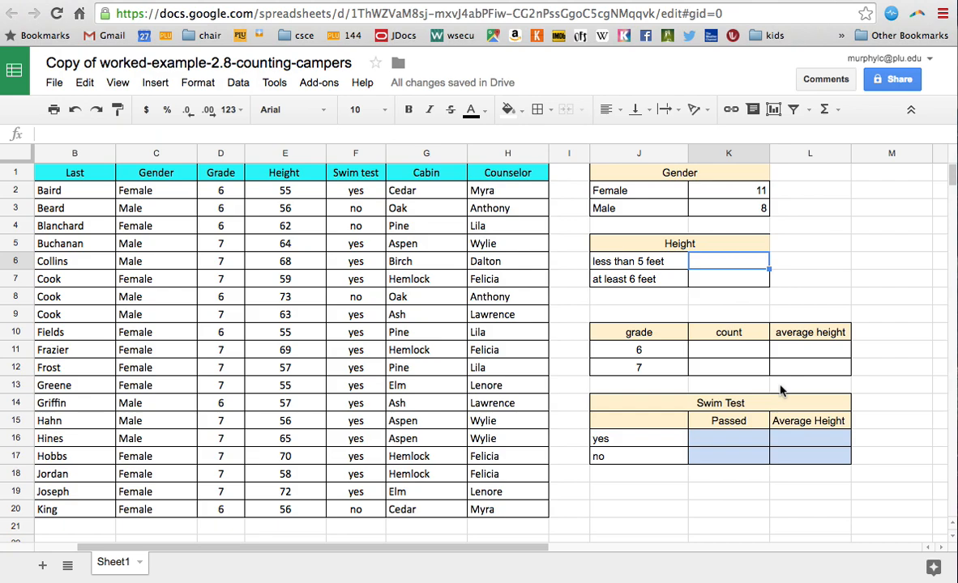
text(=cou)
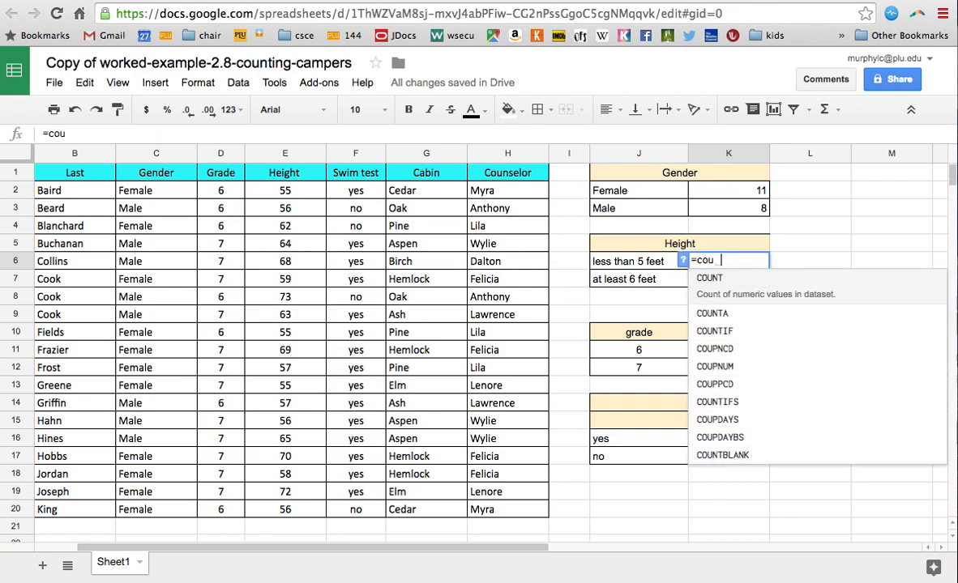
text(ntif()
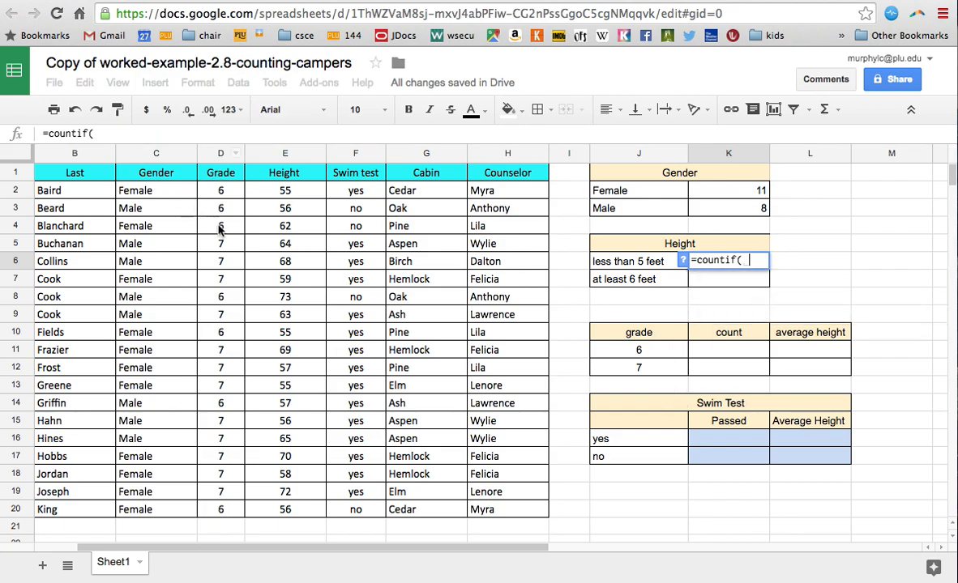
drag(304, 190, 285, 509)
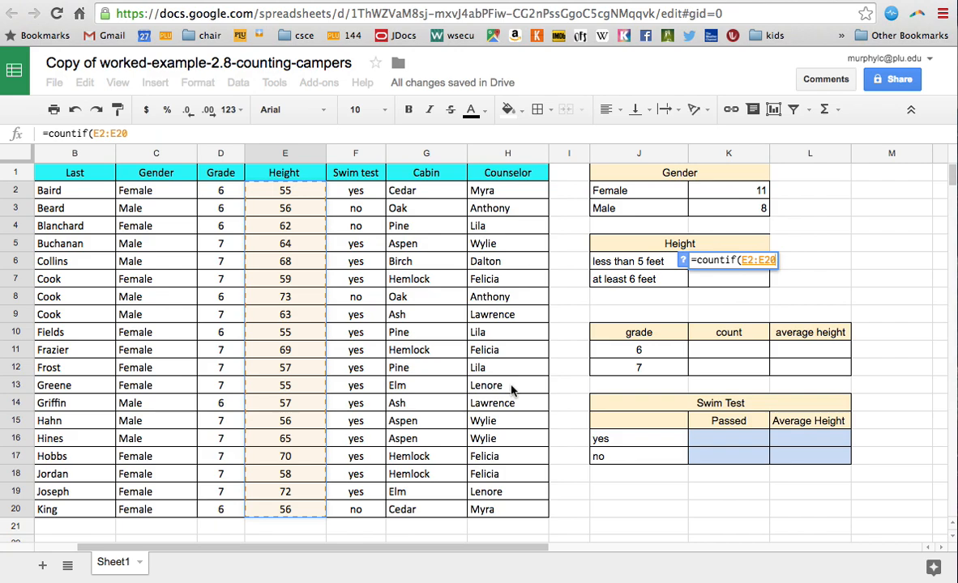
key(F4)
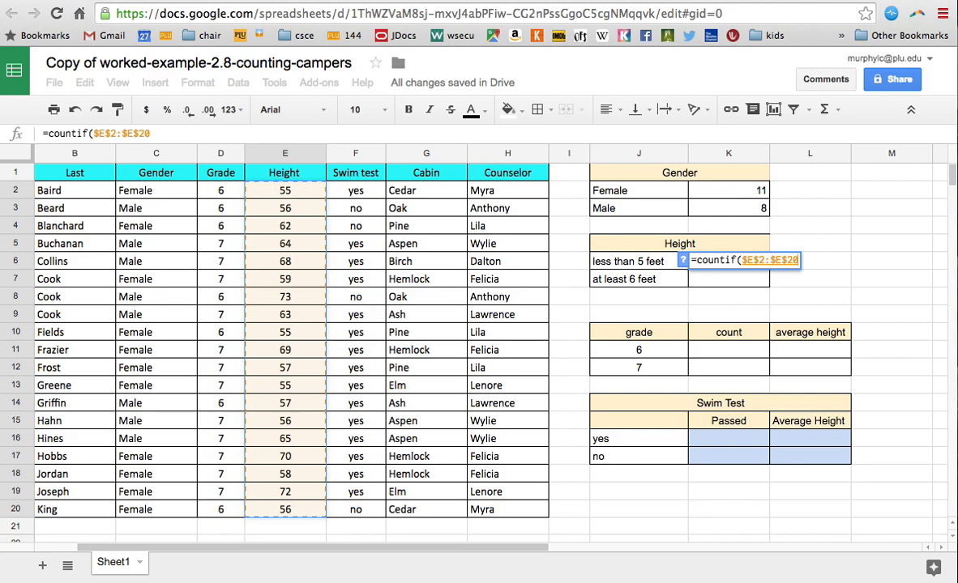
text(, )
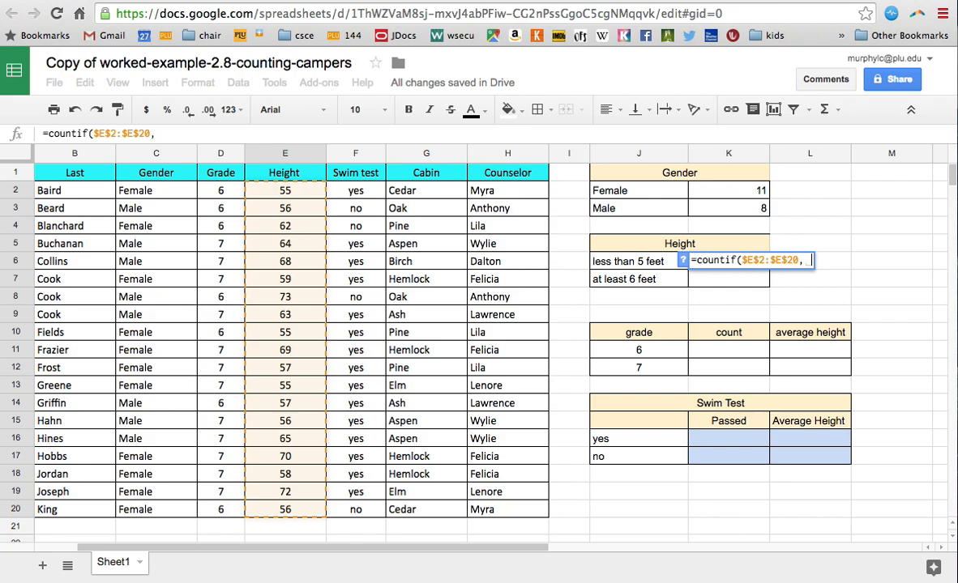
text("<)
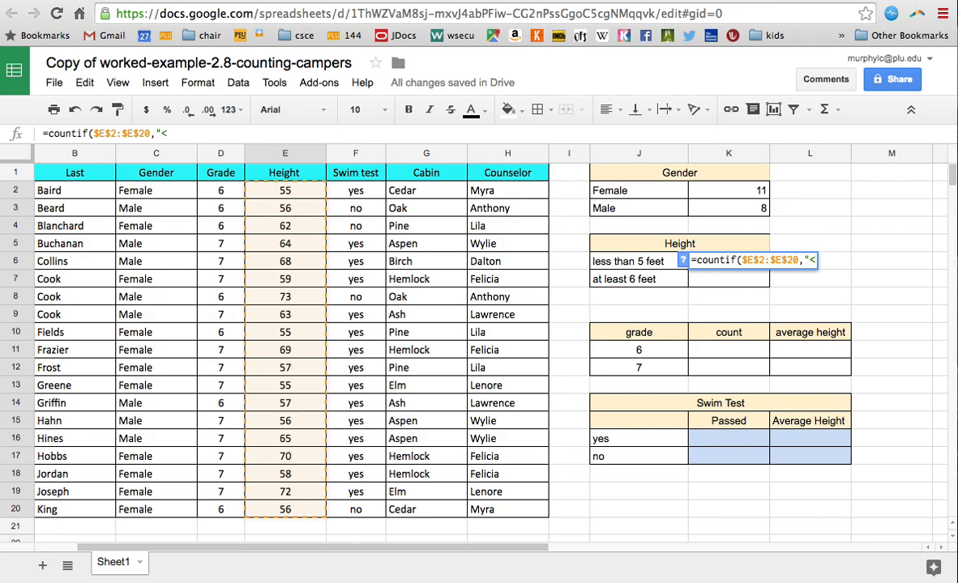
text(60"))
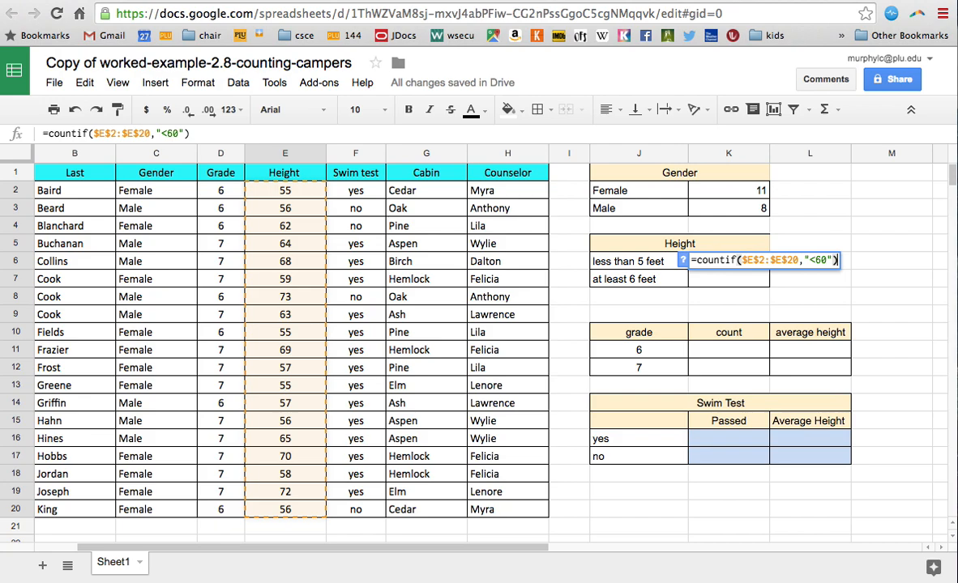
key(Return)
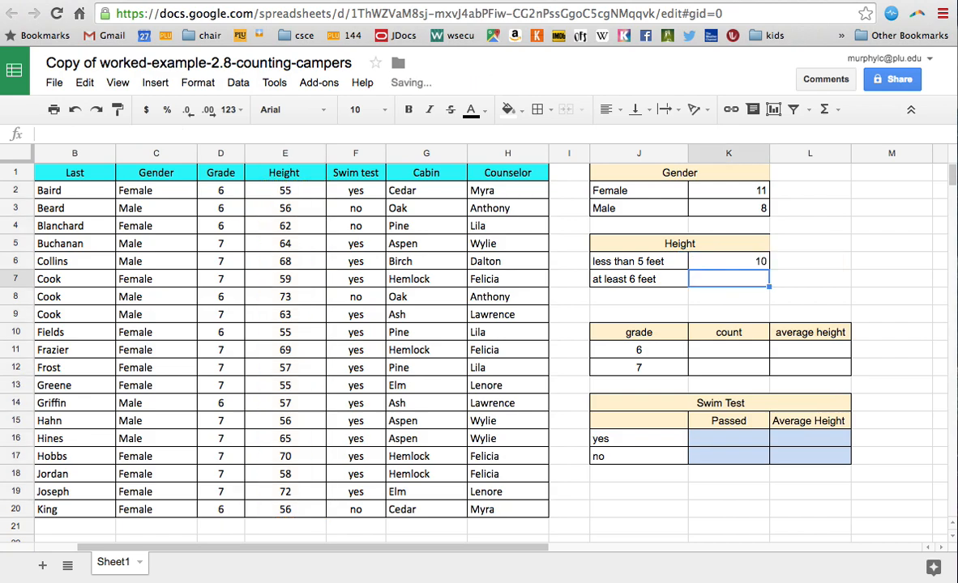
- Copy the K6 formula into K7 and change its criterion to ">=72" to count campers at least 6 feet tall
click(729, 262)
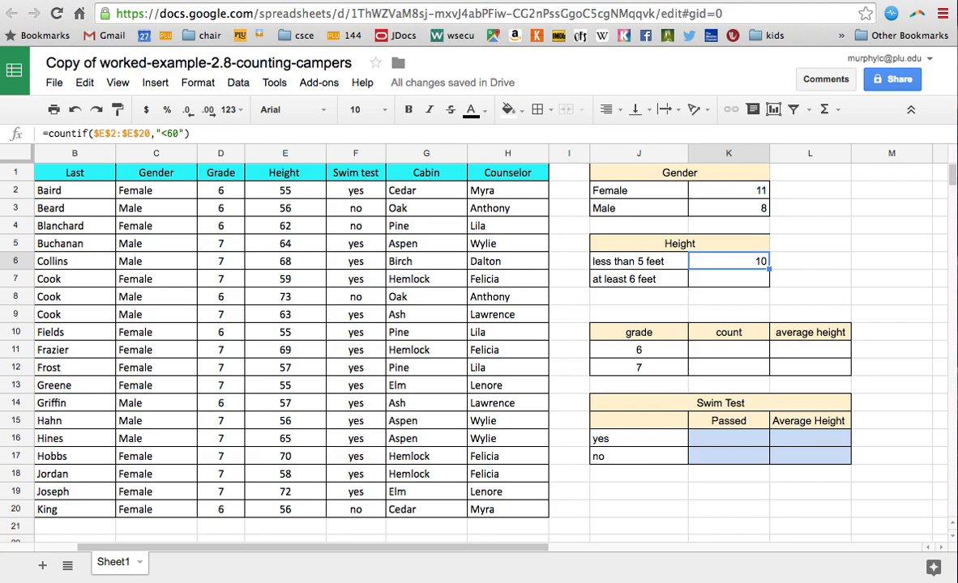
click(729, 279)
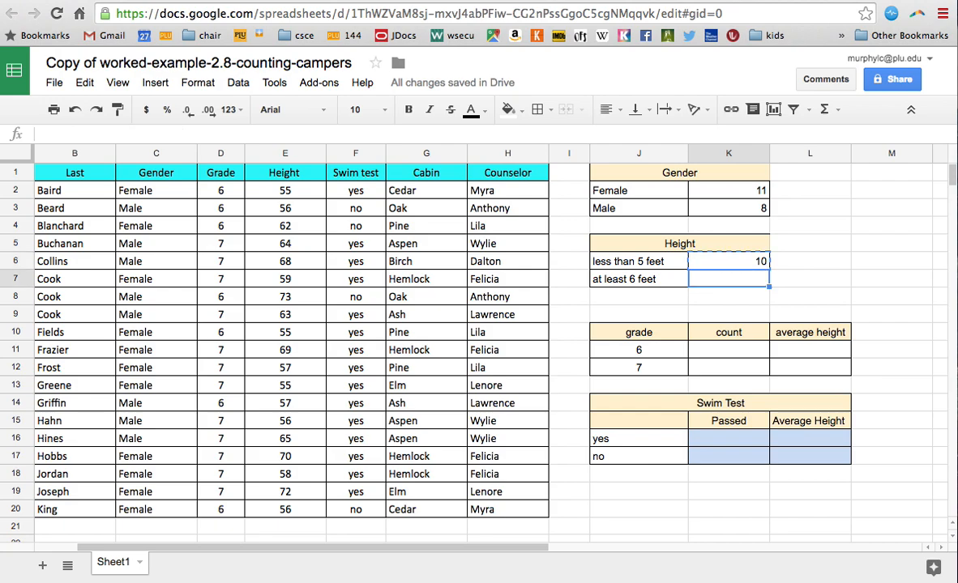
key(ctrl+v)
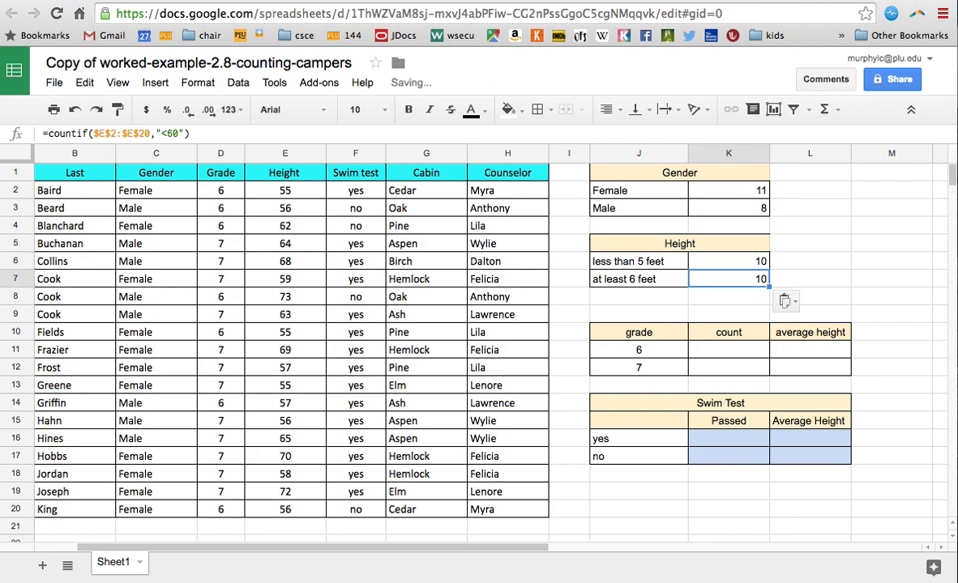
double_click(752, 284)
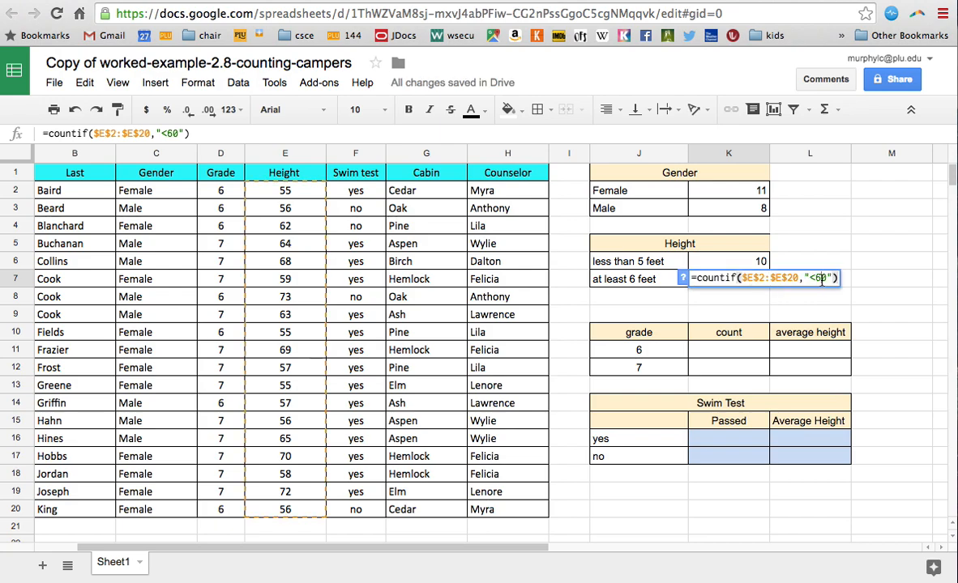
key(BackSpace)
key(BackSpace)
key(BackSpace)
text(>=)
text(72)
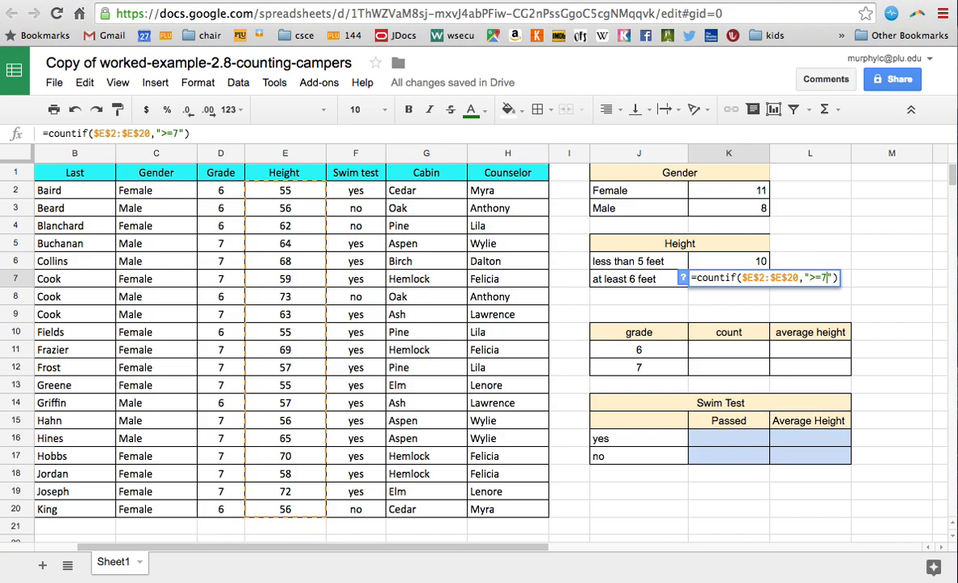
key(Return)
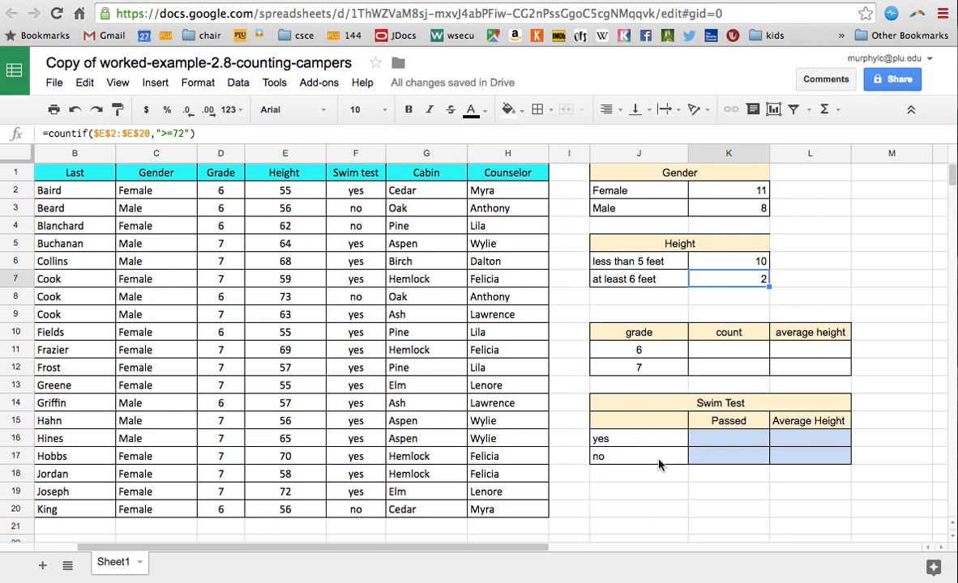
- Enter =countif($D$2:$D$20,J11) in K11 to count campers by grade and fill the formula down to K12
click(727, 357)
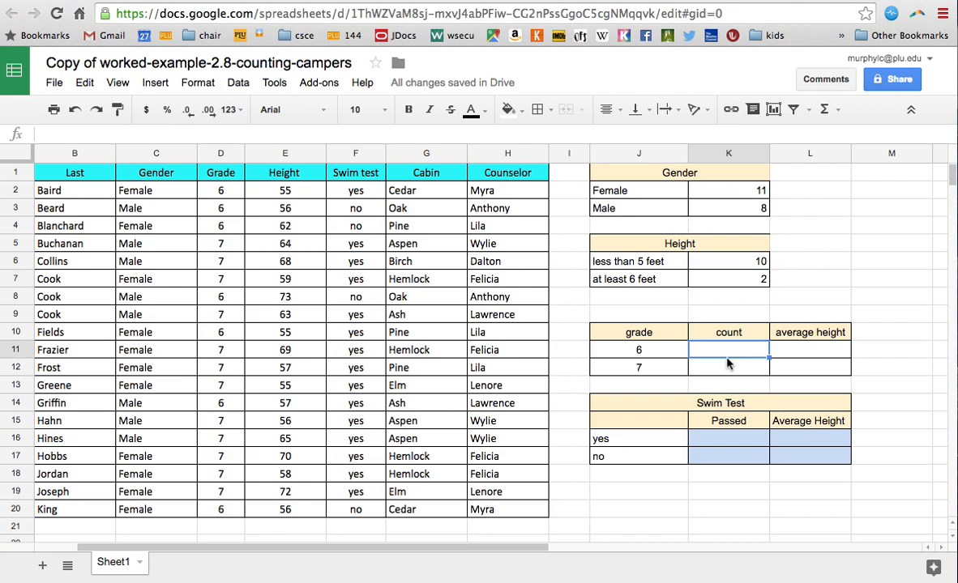
text(=)
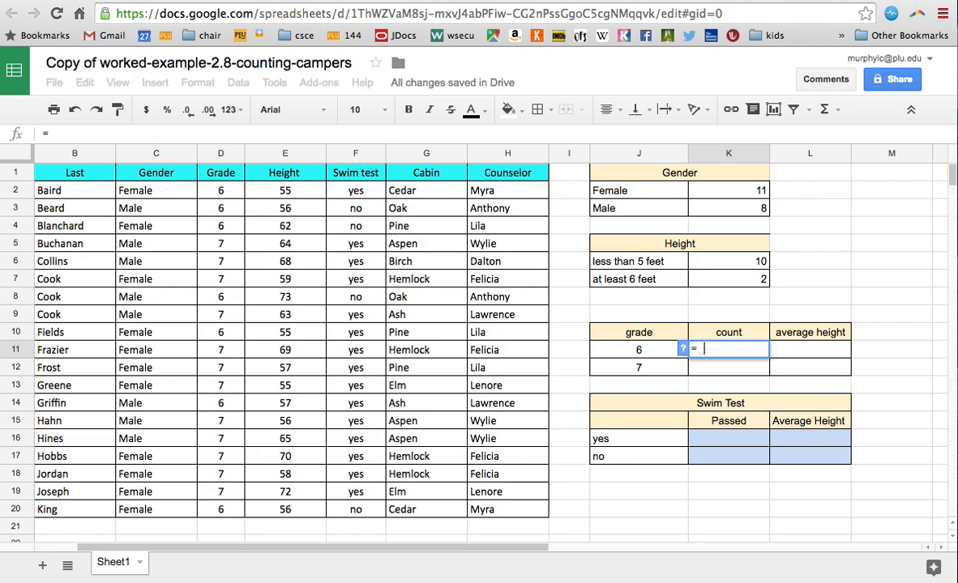
text(countif()
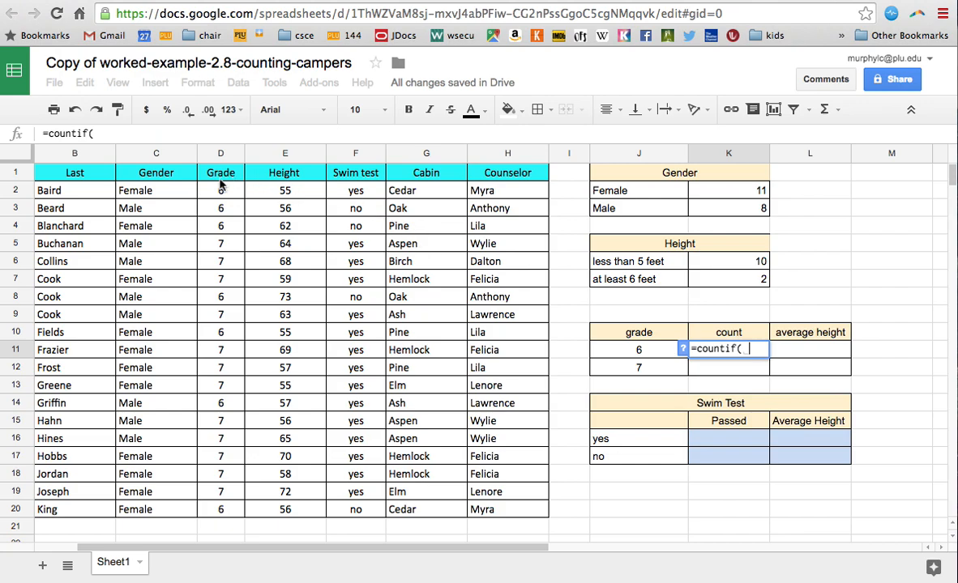
drag(221, 190, 221, 509)
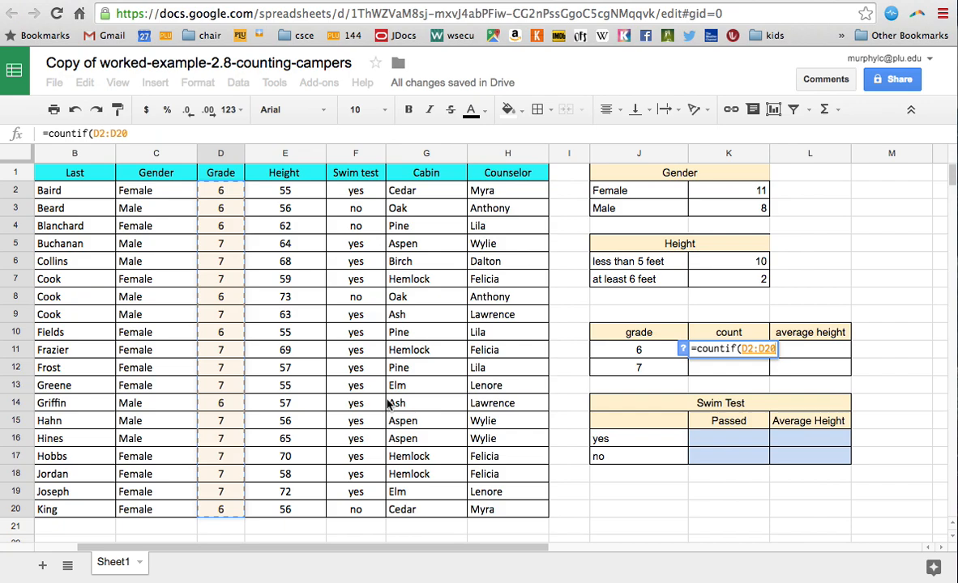
key(F4)
text(,)
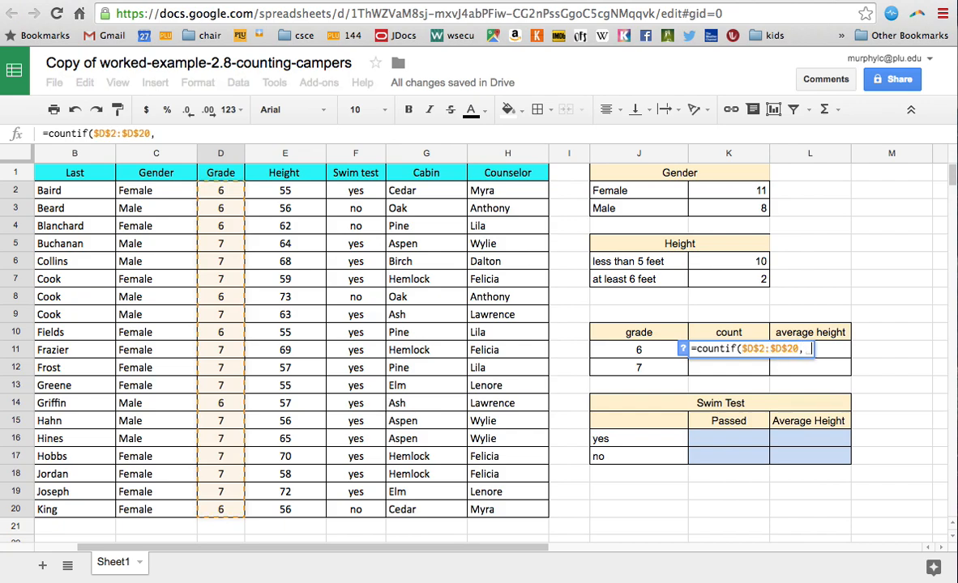
click(630, 355)
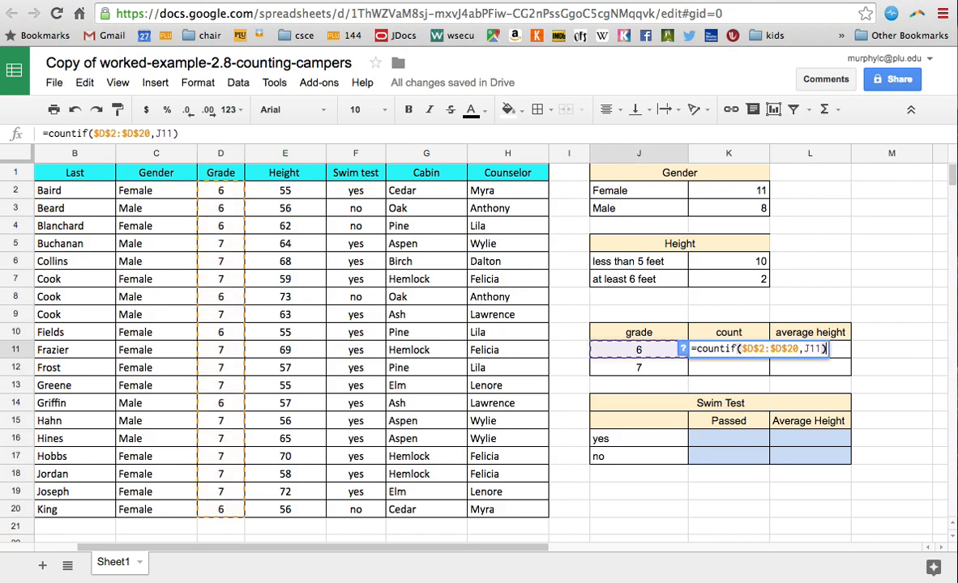
key(Return)
key(Up)
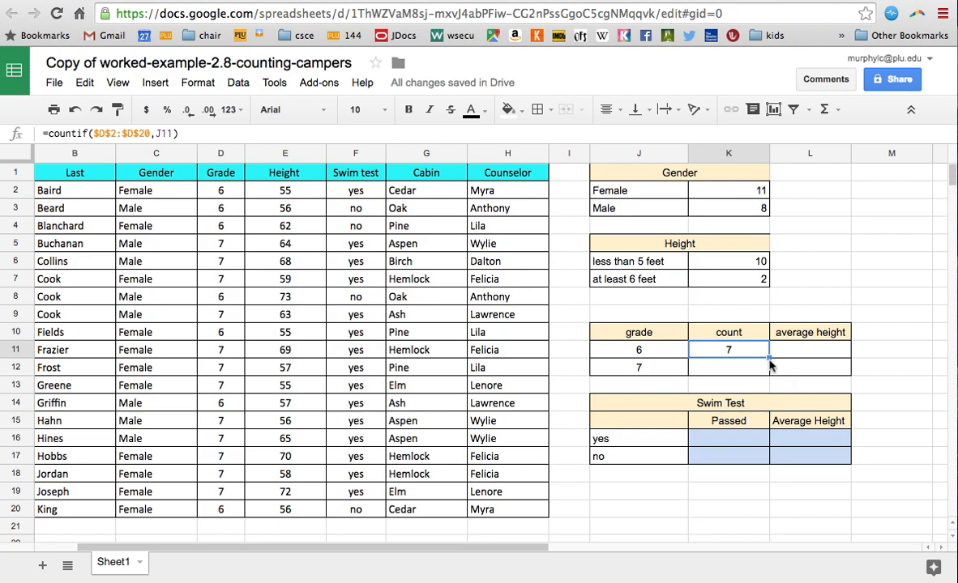
drag(767, 360, 816, 375)
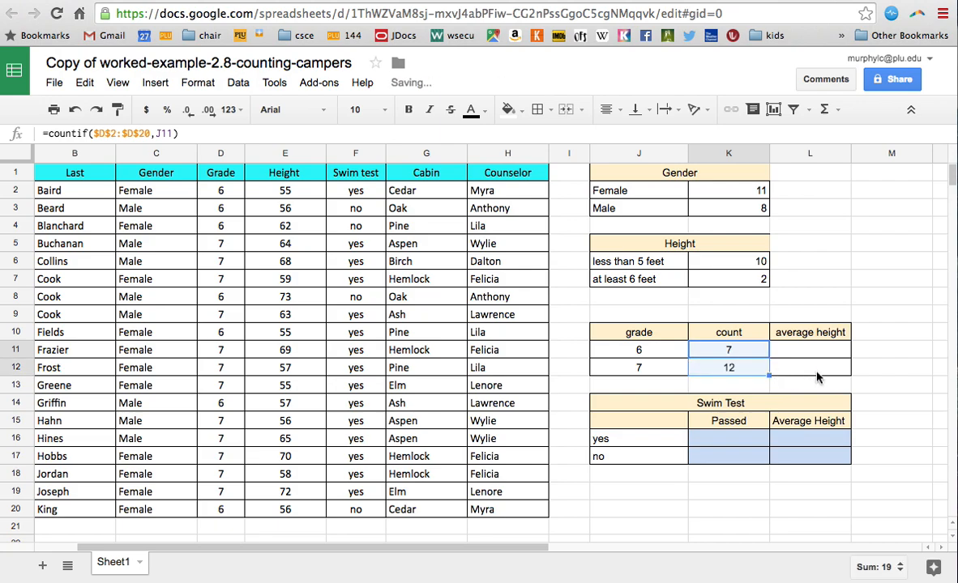
- Enter =sumif($D$2:$D$20,J11,$E$2:$E$20) in L11 to total the heights of the grade 6 campers
click(775, 349)
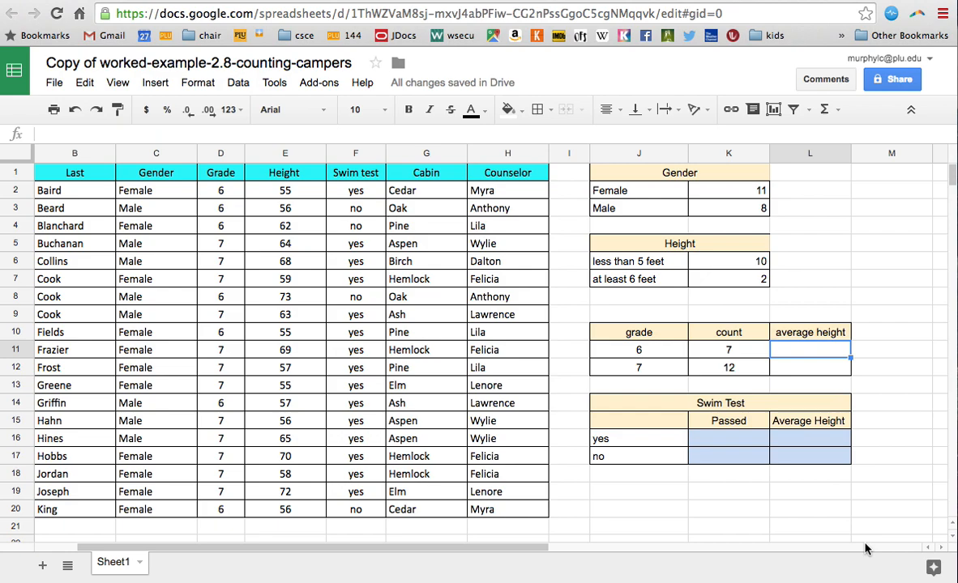
text(=)
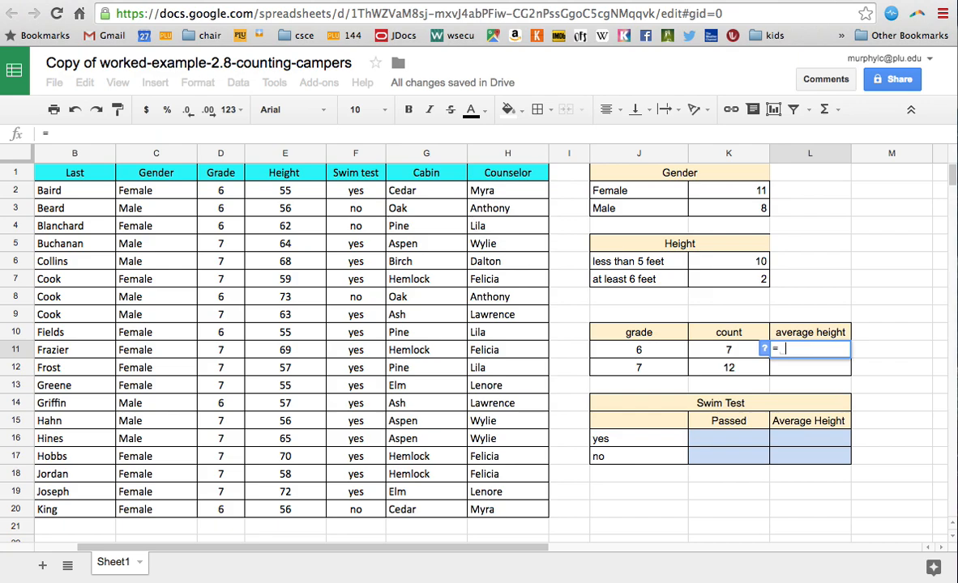
text(sumif)
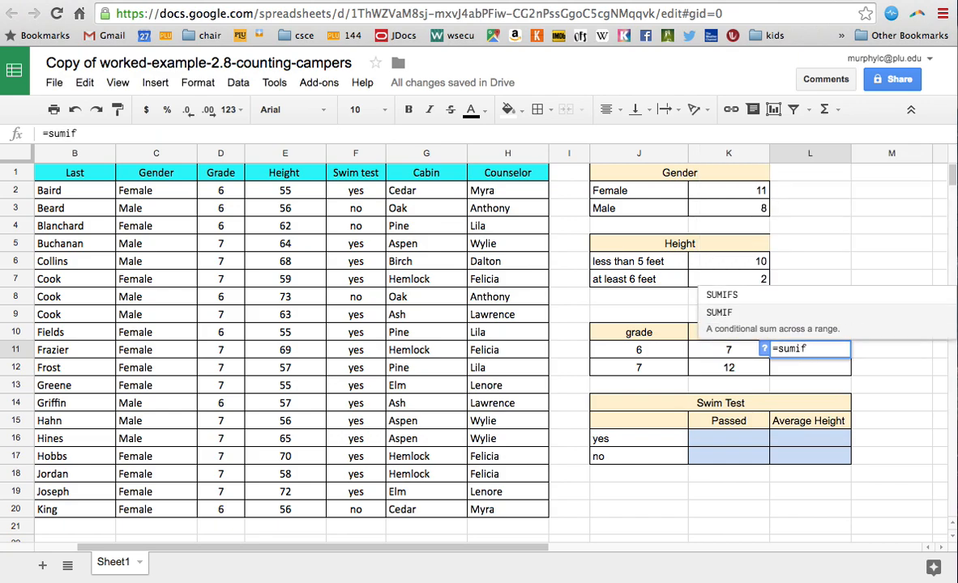
text(()
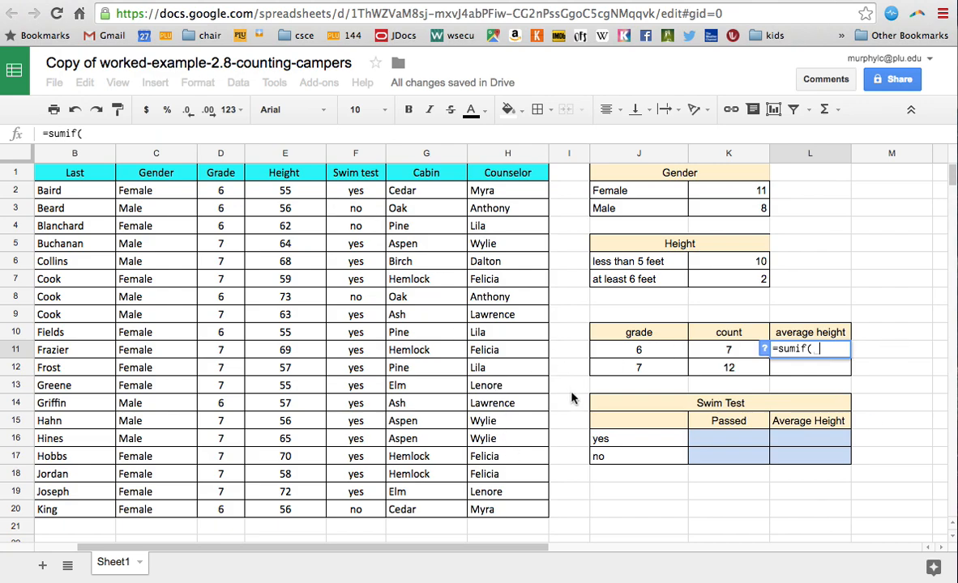
drag(219, 190, 225, 509)
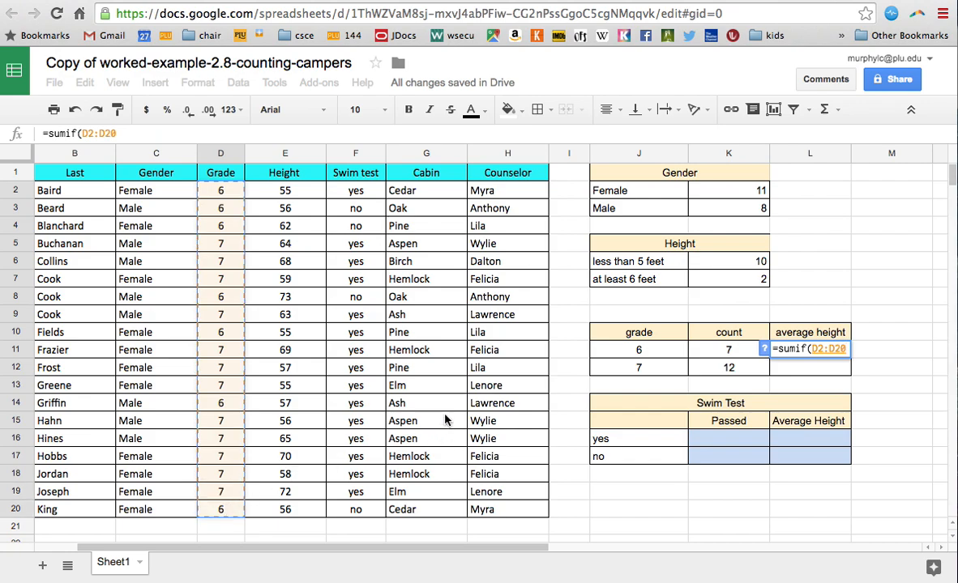
key(F4)
text(,)
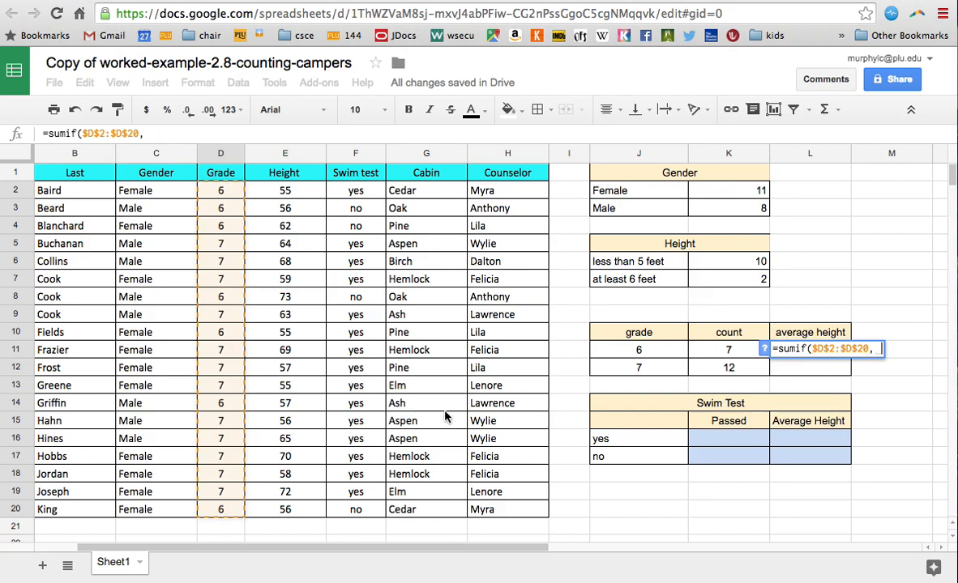
click(657, 360)
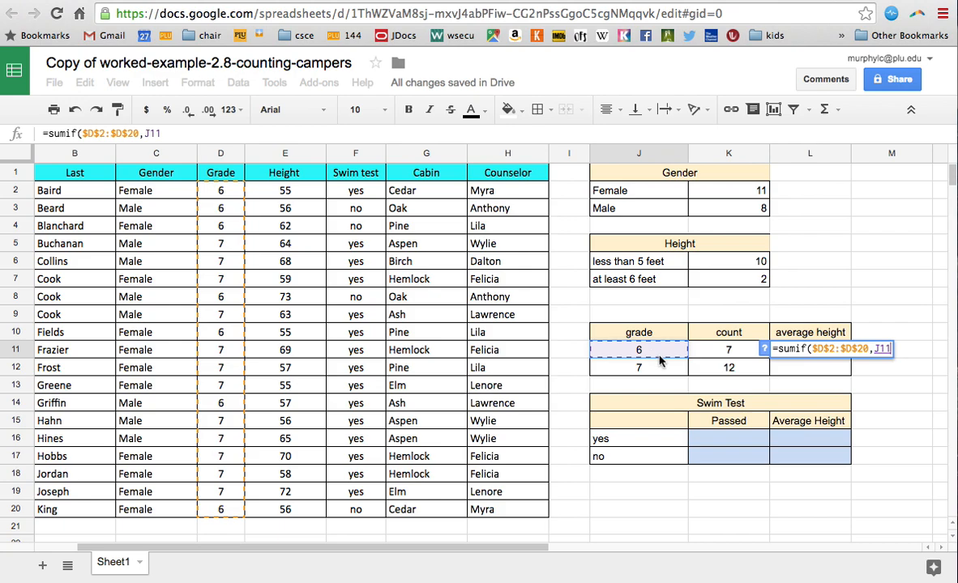
text(,)
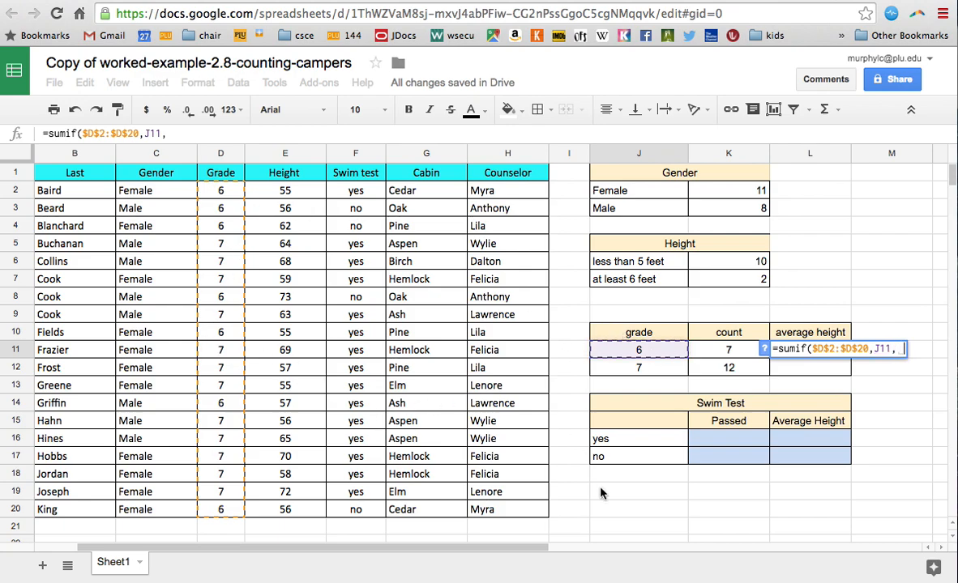
click(299, 190)
drag(298, 190, 294, 509)
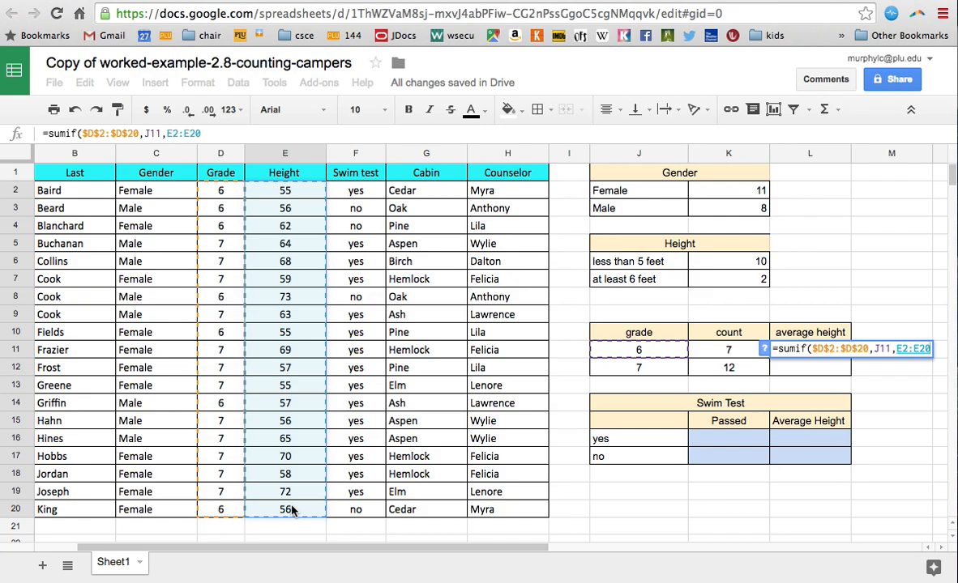
key(F4)
text())
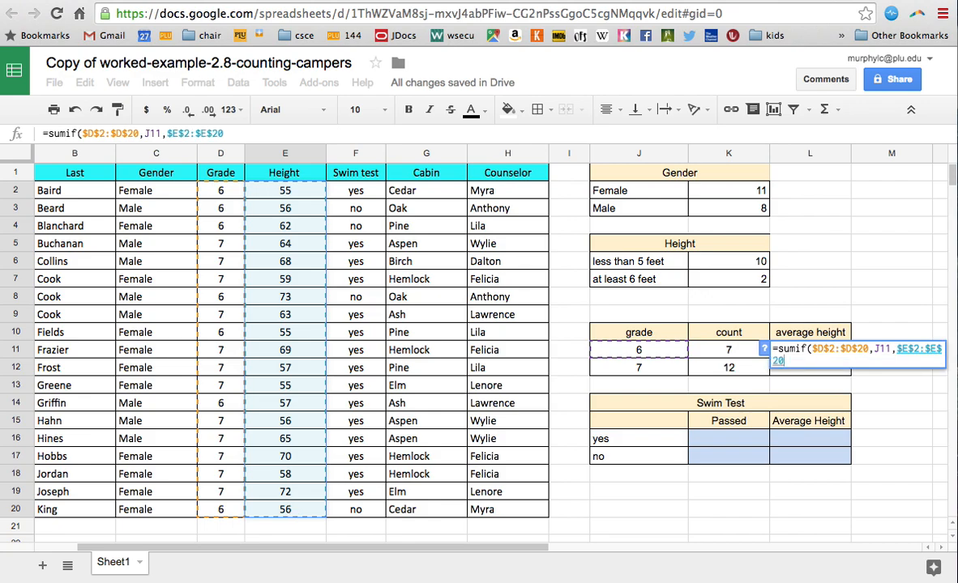
key(Return)
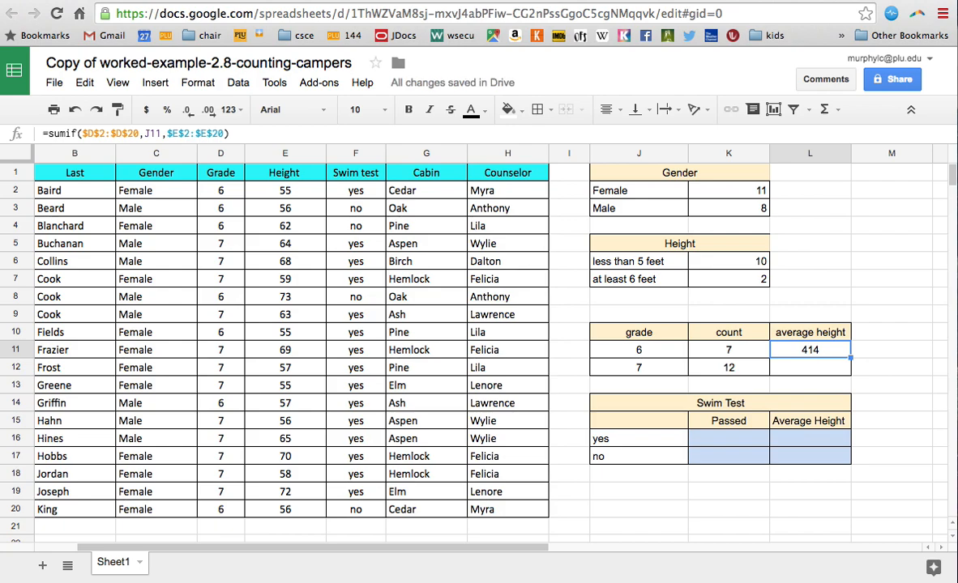
- Divide the L11 sum by the camper count in K11 and copy the average height formula down to L12
double_click(799, 359)
text(/)
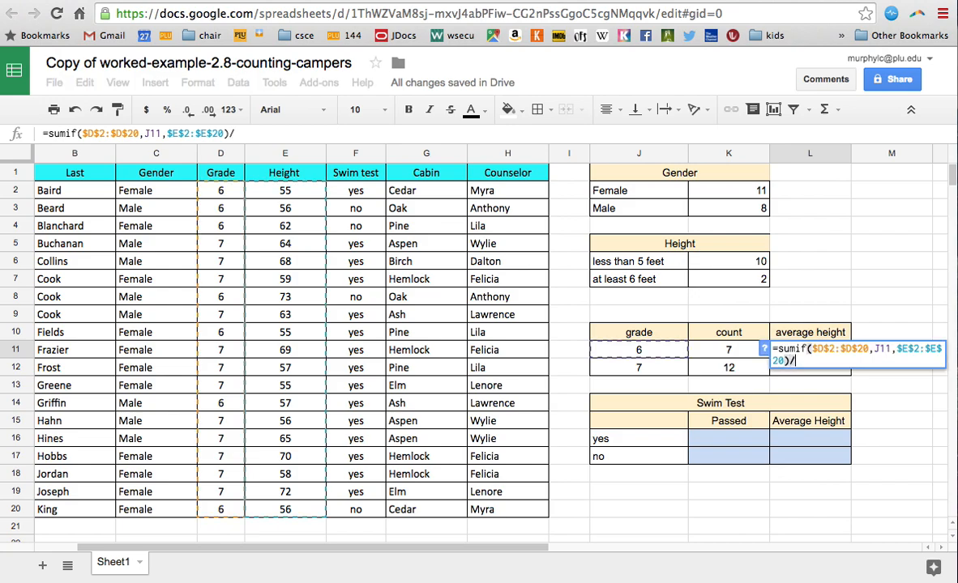
click(737, 353)
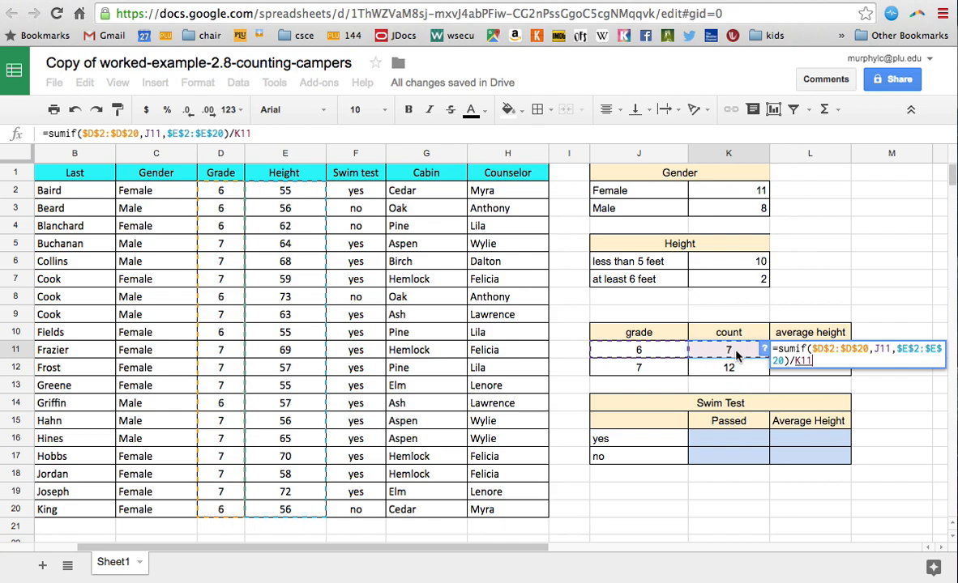
key(Return)
key(Up)
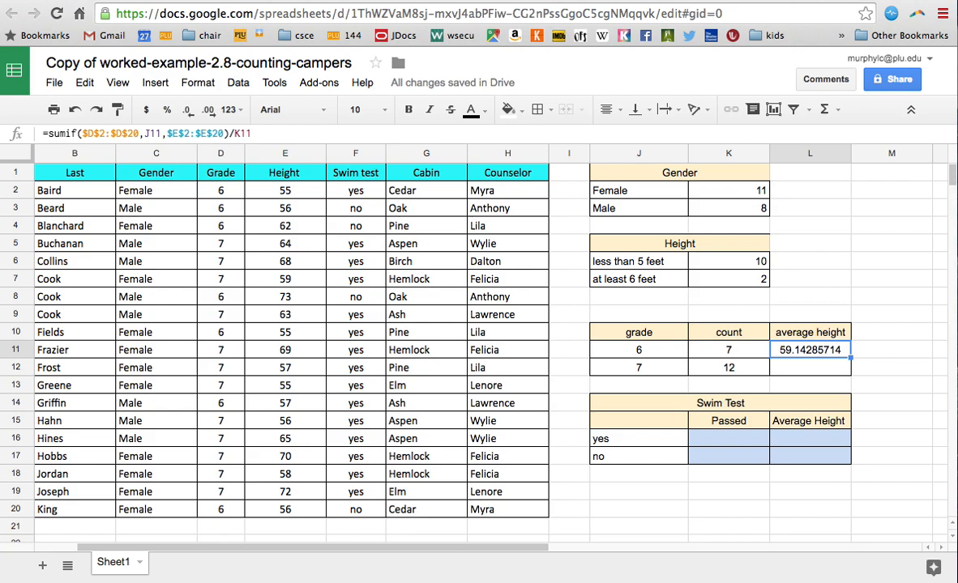
key(Down)
key(ctrl+v)
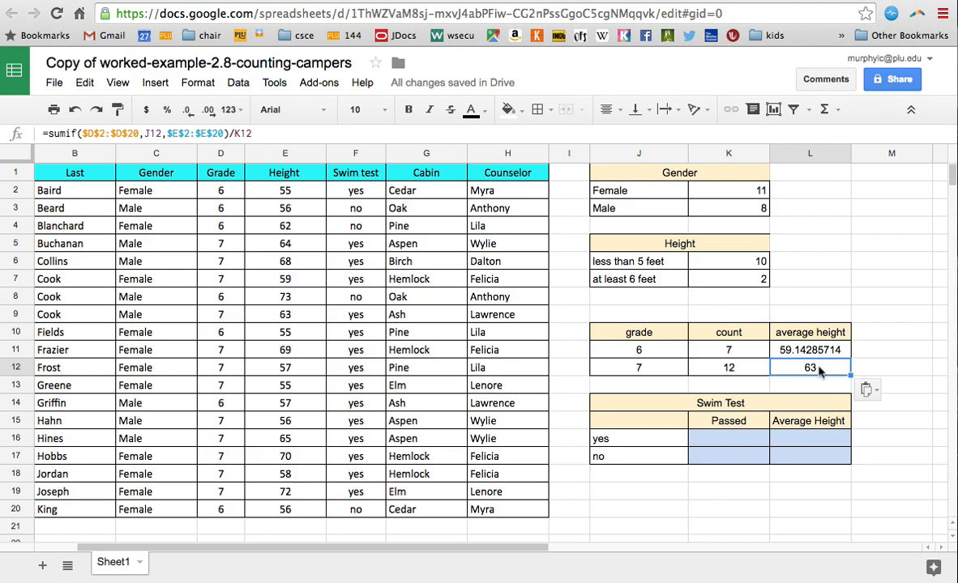
- Remove the division by K12 from the end of the formula in L12
double_click(818, 370)
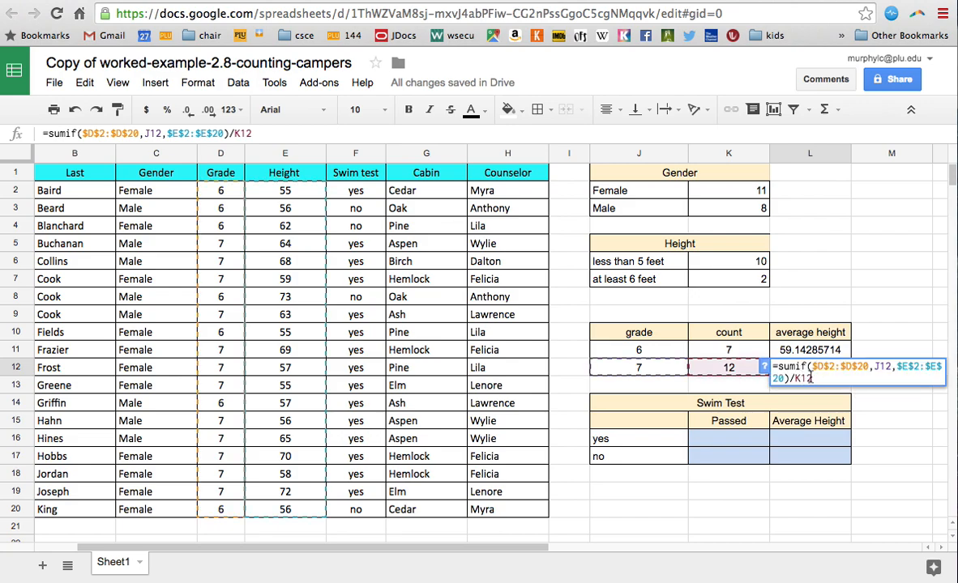
key(BackSpace)
key(BackSpace)
key(BackSpace)
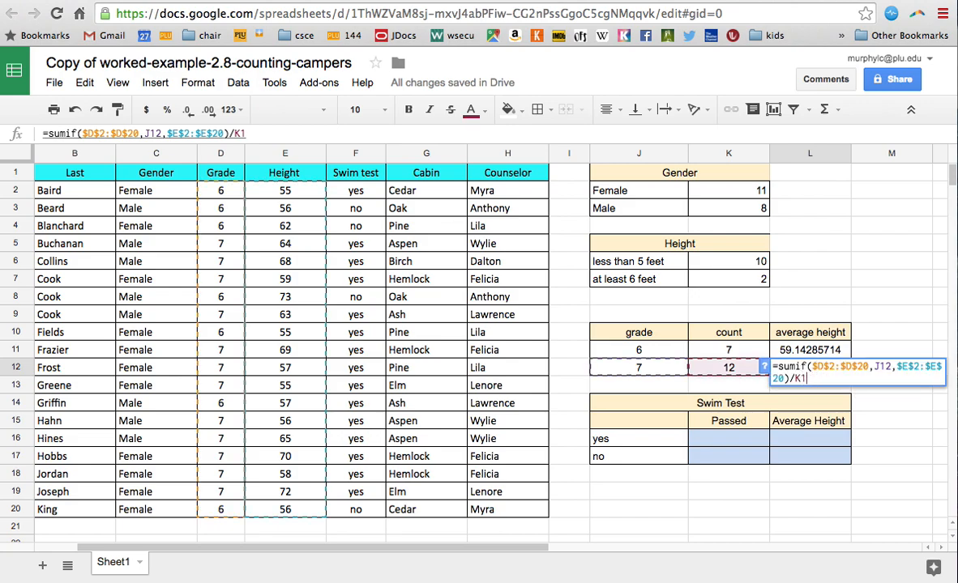
key(BackSpace)
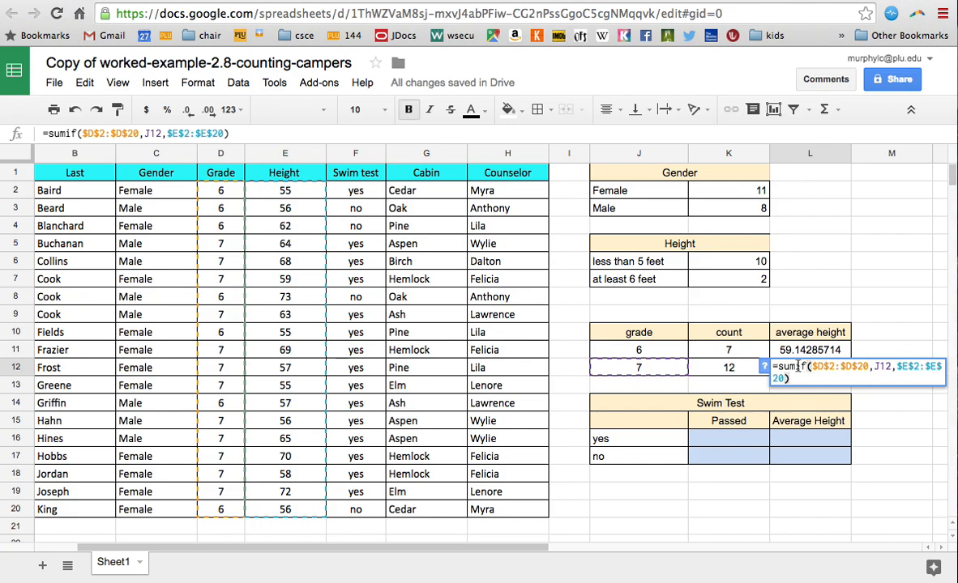
- Replace the sumif function in L12 with averageif so the formula reads =averageif($D$2:$D$20,J12,$E$2:$E$20)
click(798, 367)
key(BackSpace)
key(BackSpace)
key(BackSpace)
text(s)
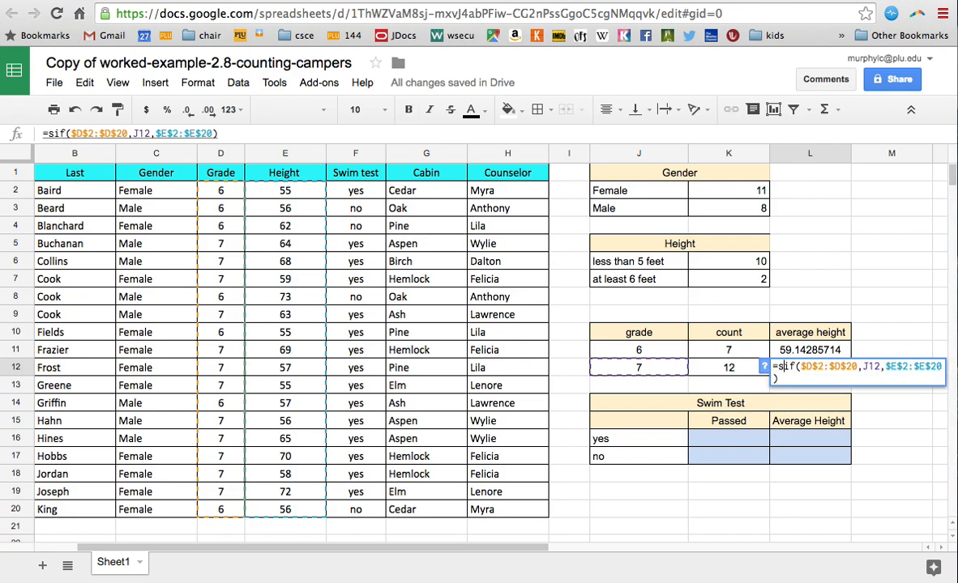
key(BackSpace)
text(averag)
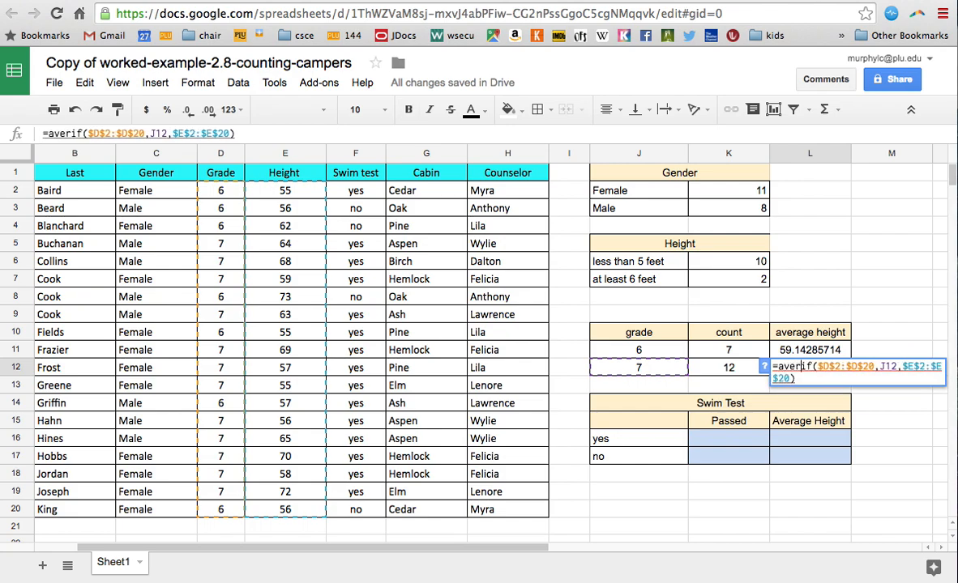
text(e)
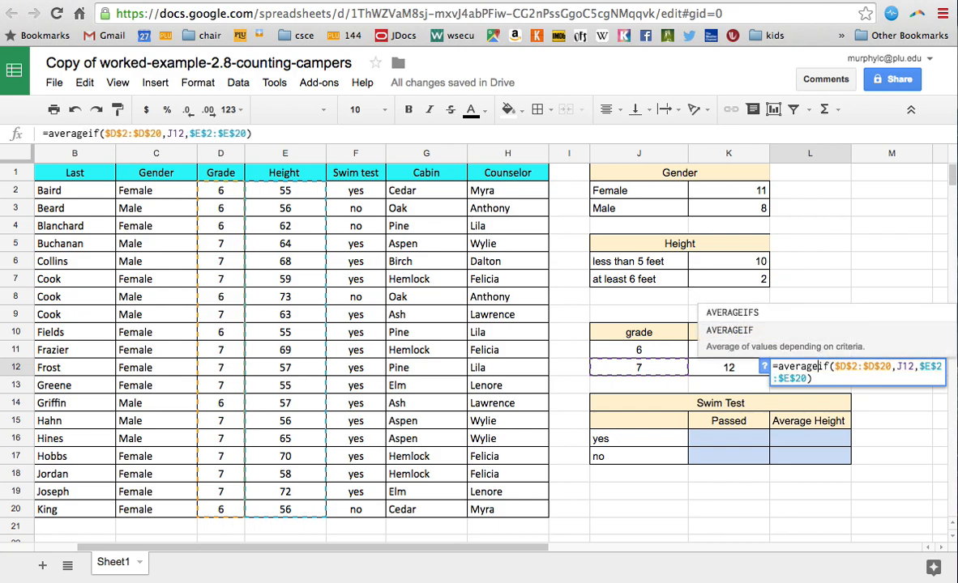
key(Return)
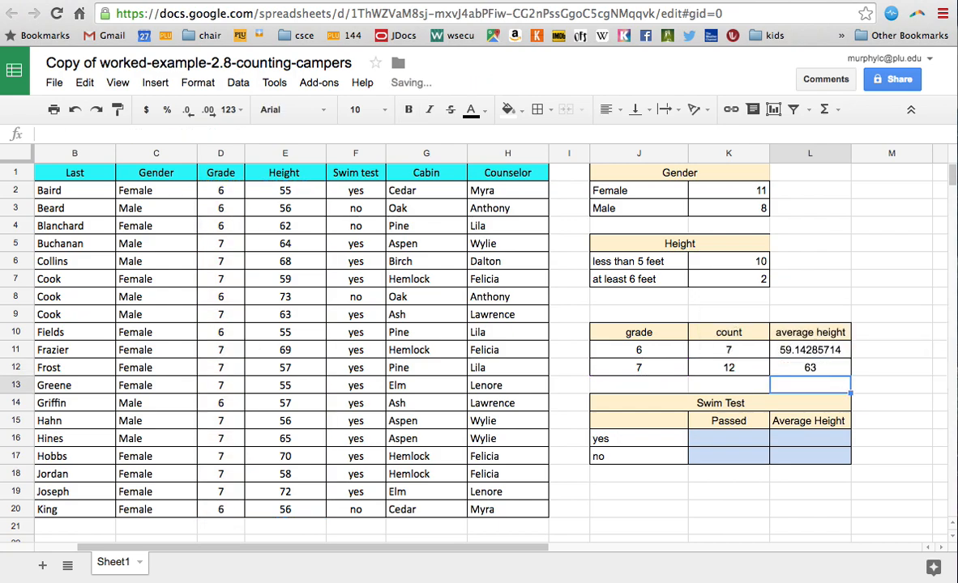
key(Up)
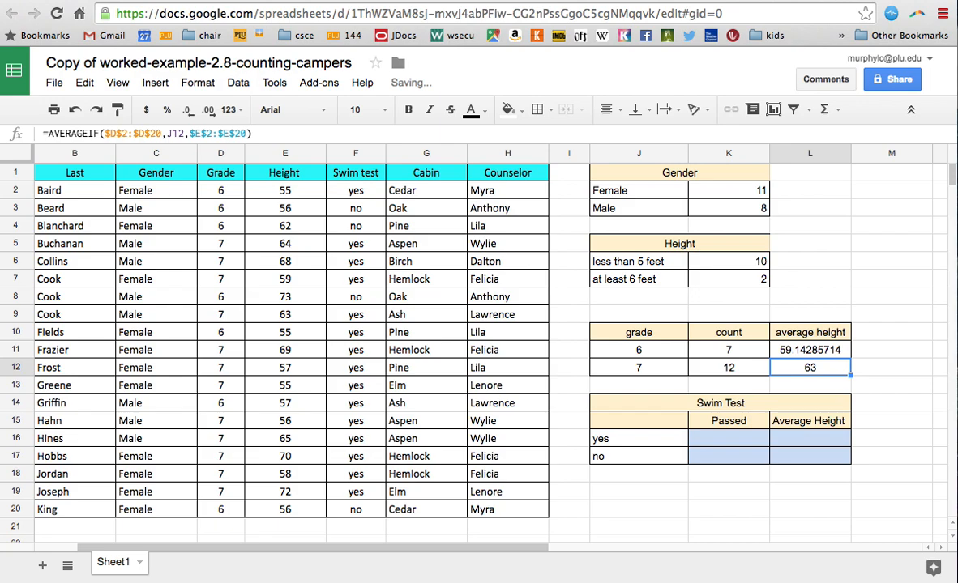